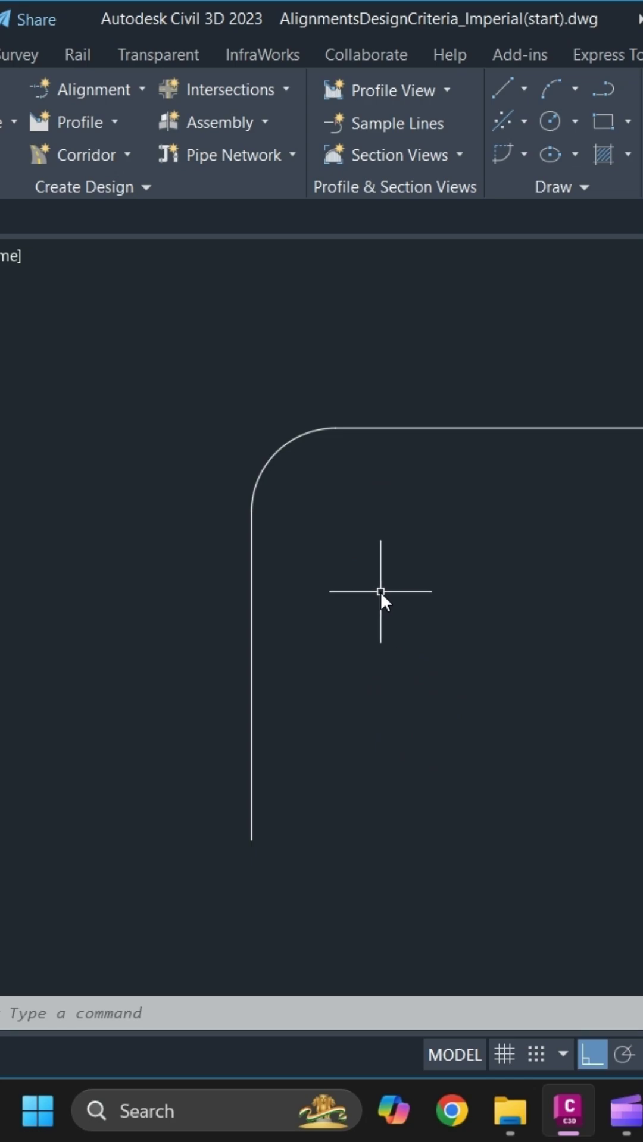
- Choose Create Alignment from Objects from the Home ribbon's Alignment dropdown
left_click(126, 94)
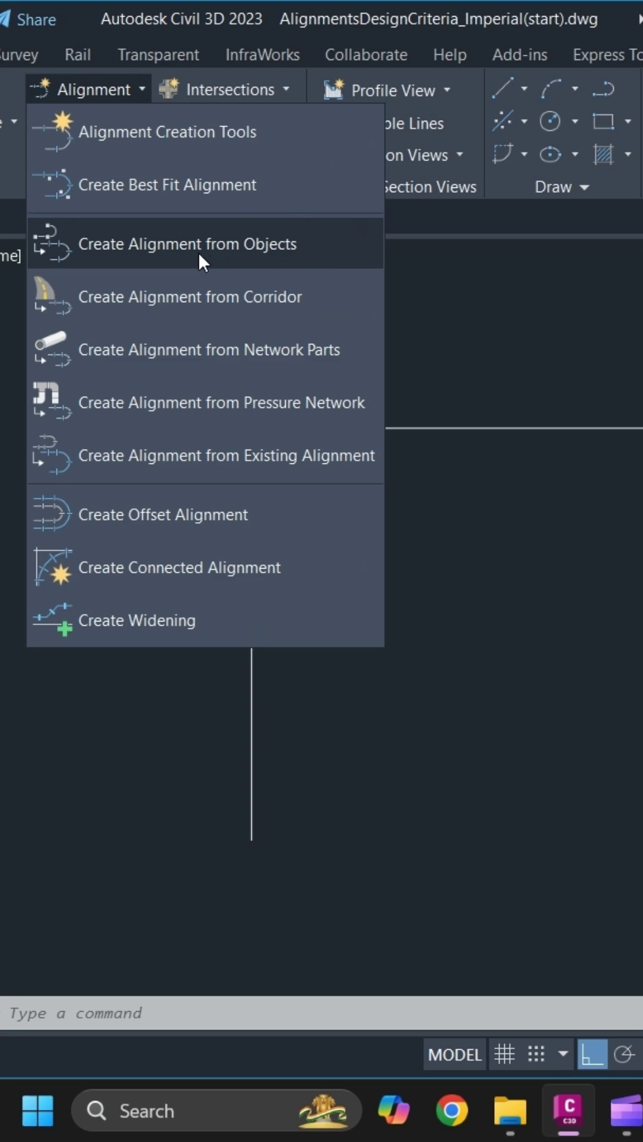
mouse_move(188, 243)
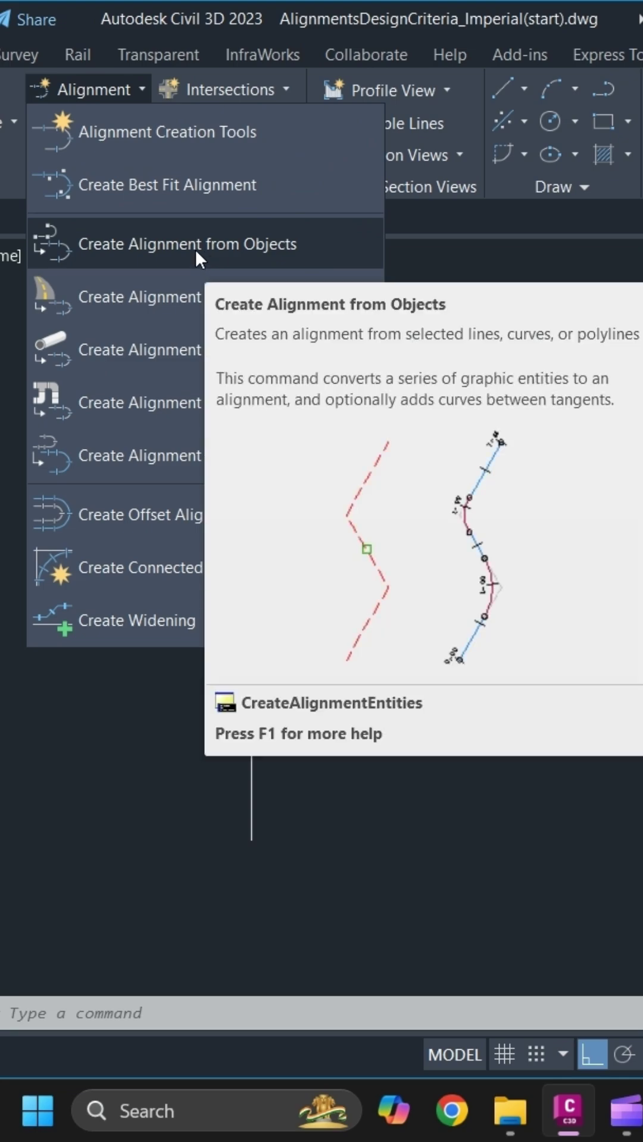
- Select the rounded-corner polyline as the alignment's source object
left_click(194, 247)
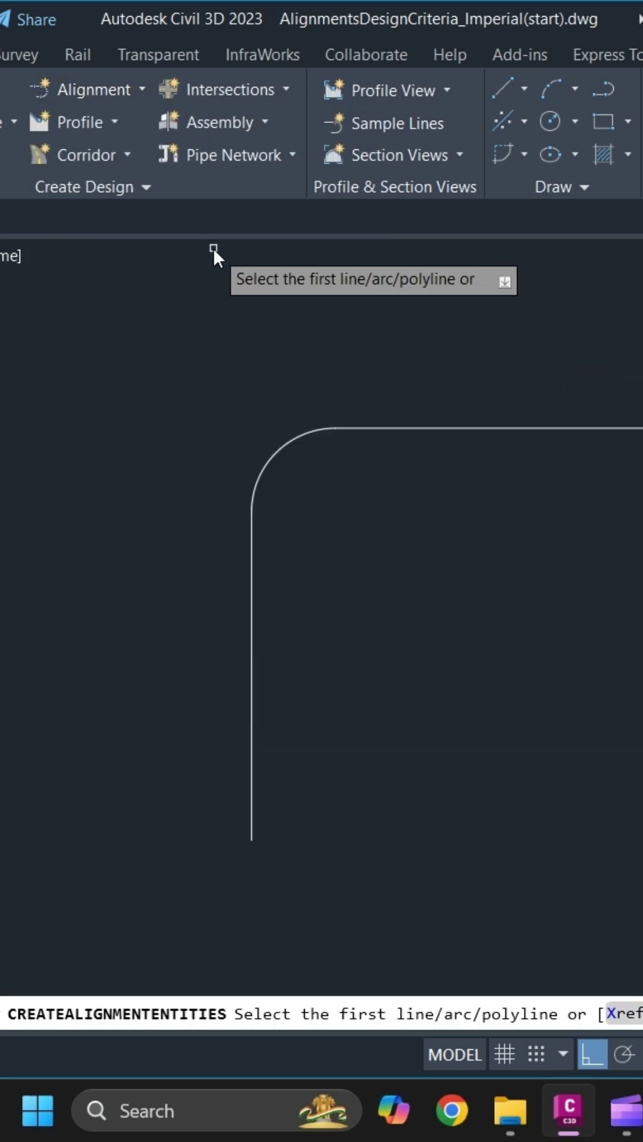
left_click(431, 427)
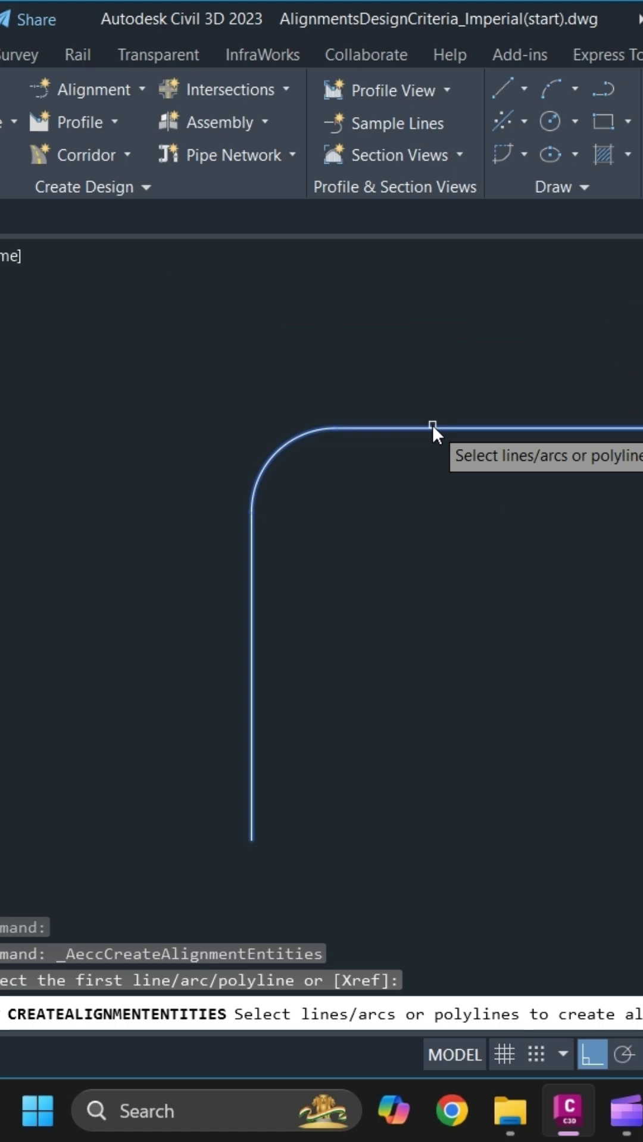
key("Return")
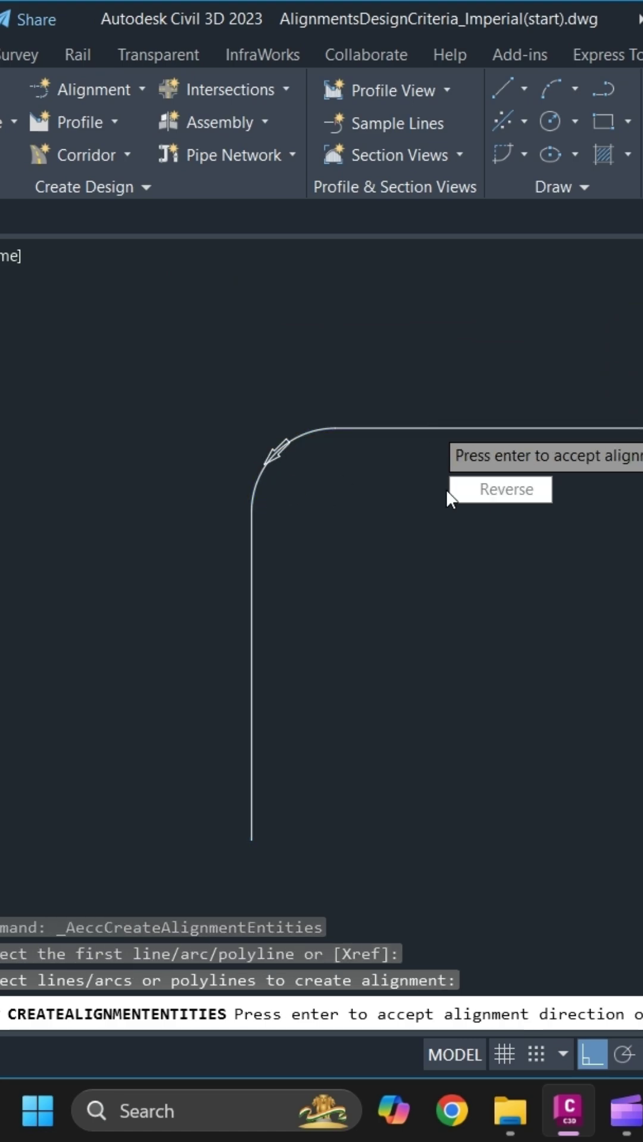
- Reverse the alignment direction, name it MID AVENUE, and keep the Centerline type
left_click(468, 488)
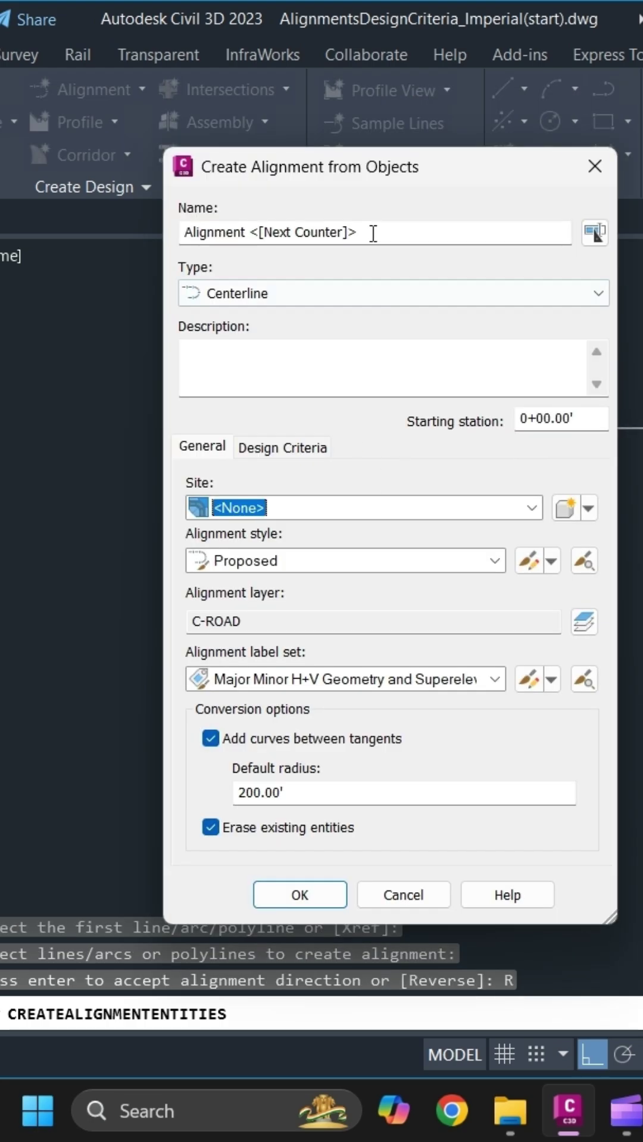
double_click(308, 234)
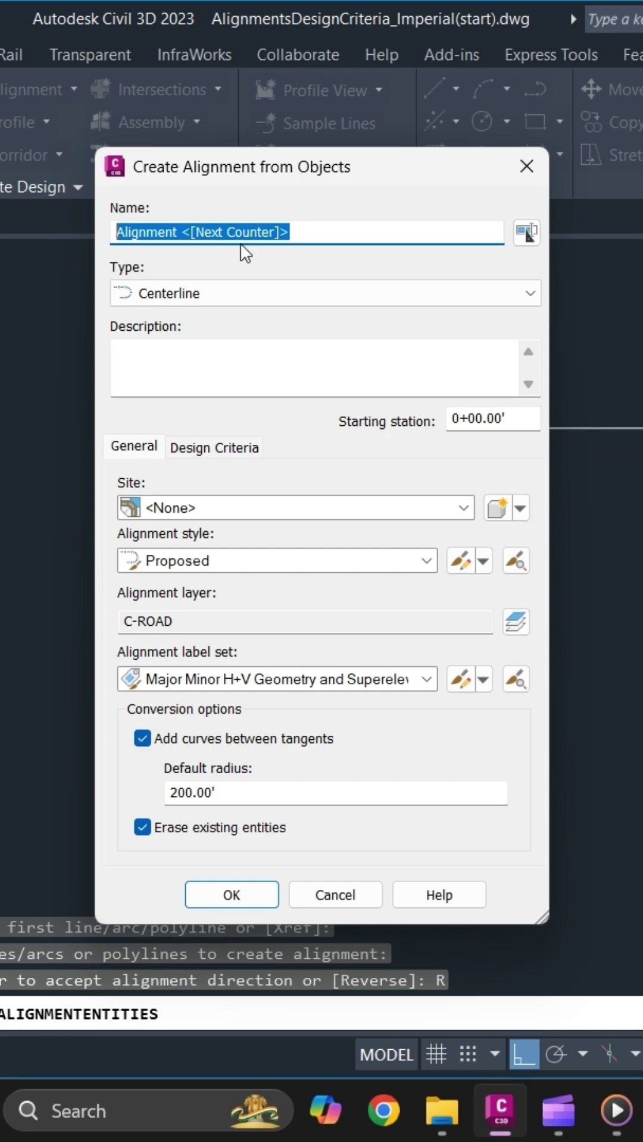
type("mi")
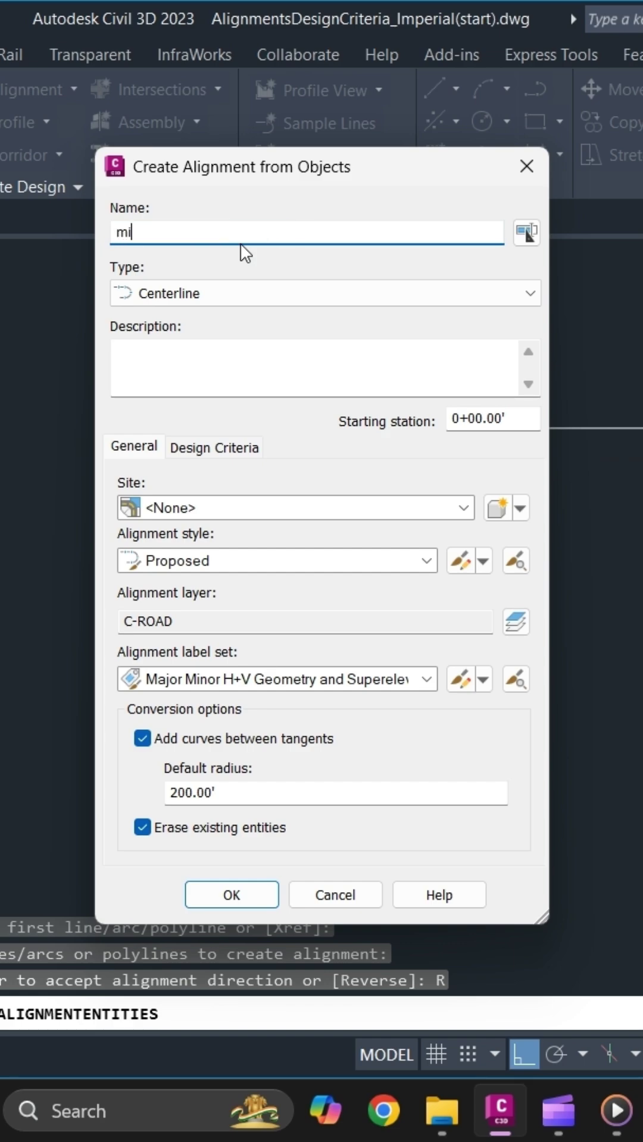
type("d")
key("BackSpace")
key("BackSpace")
key("BackSpace")
type("MID AVENU")
type("E")
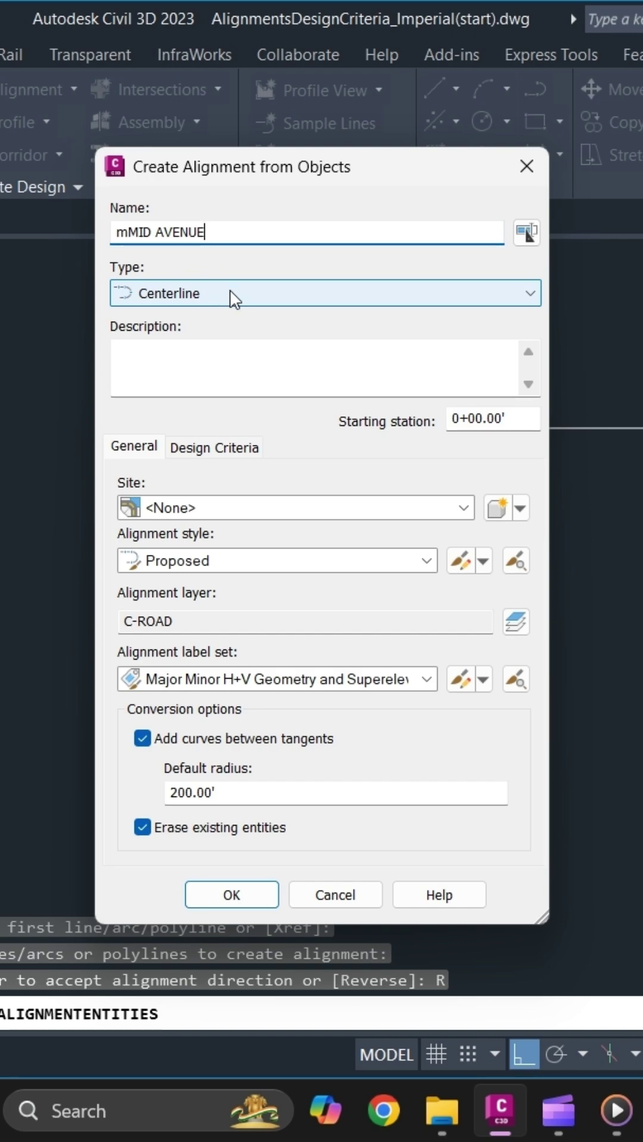
left_click(229, 291)
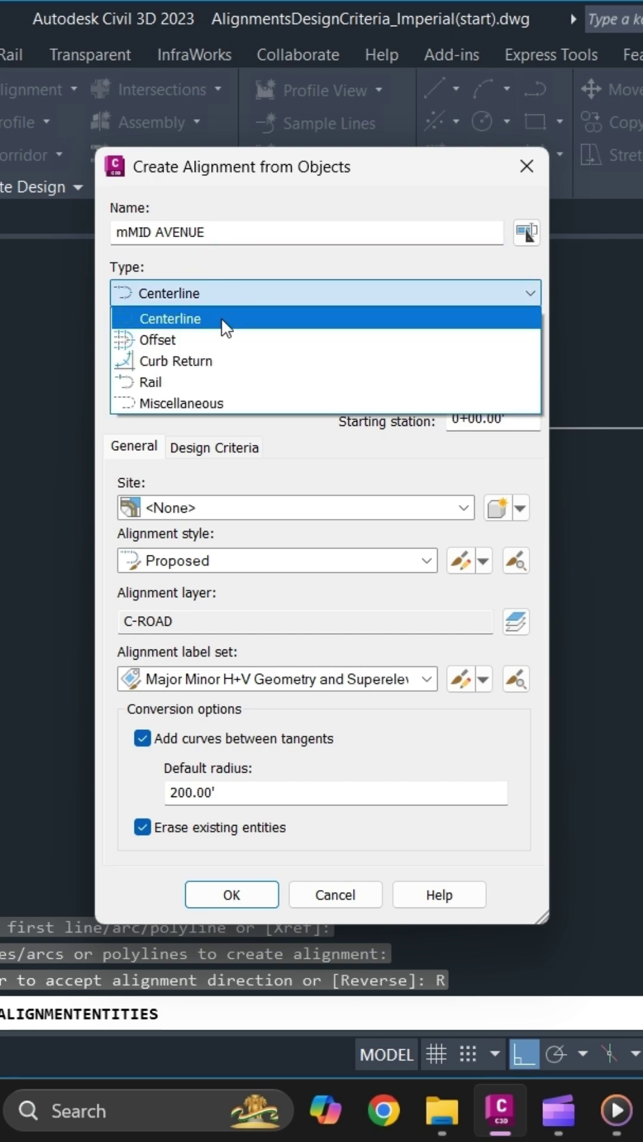
left_click(222, 319)
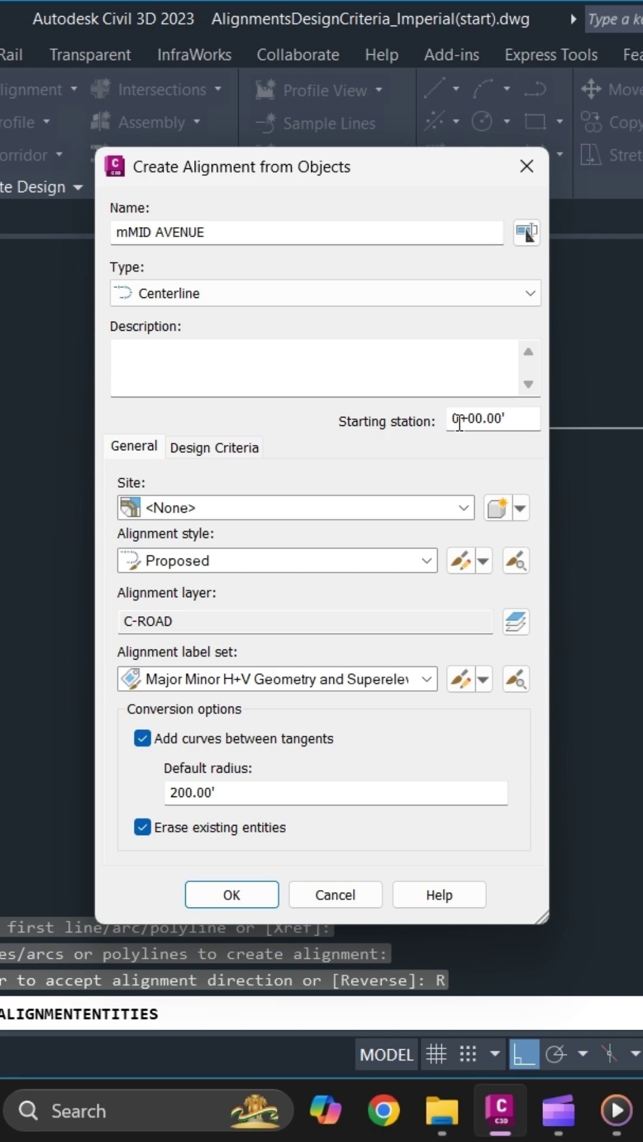
- Keep site None and Proposed style, use the Major and Minor only label set, and set radius 150
left_click(253, 508)
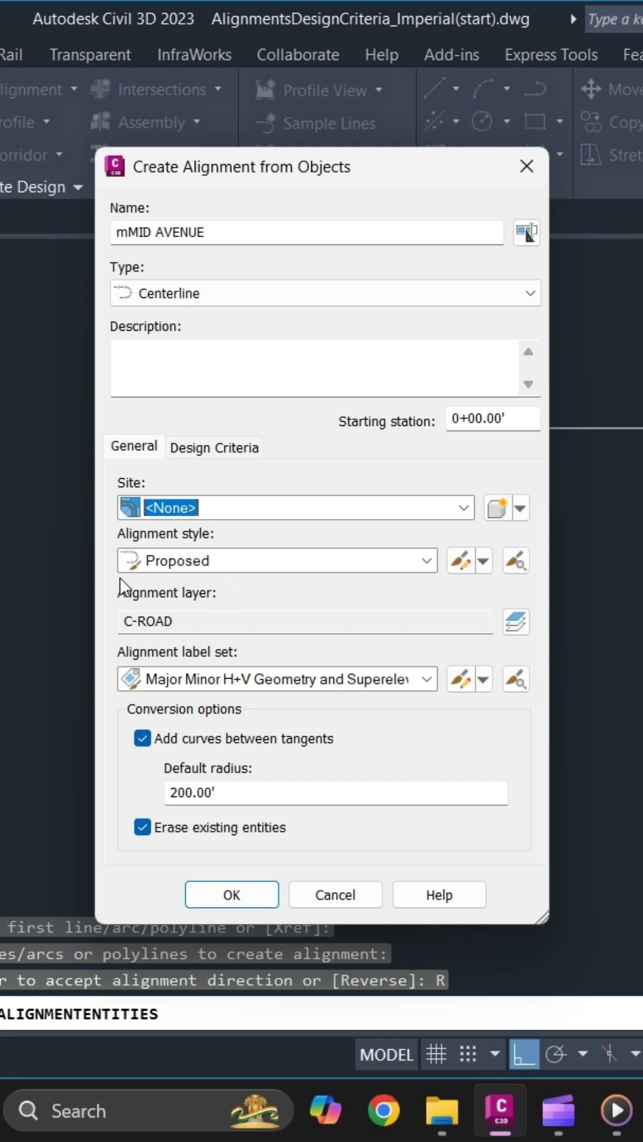
left_click(255, 560)
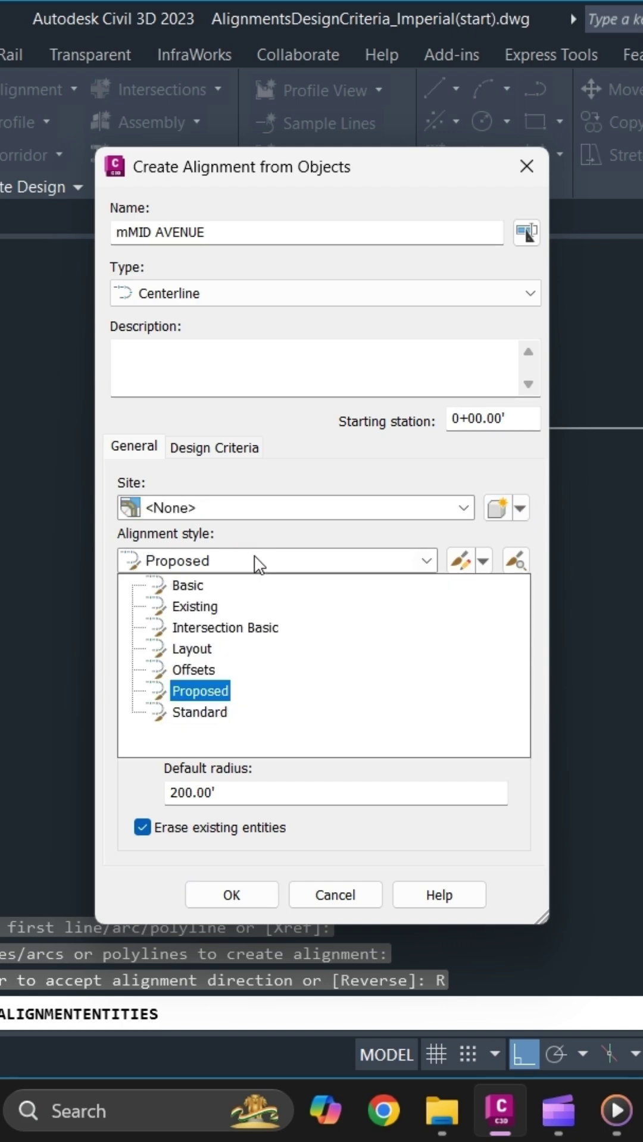
left_click(216, 692)
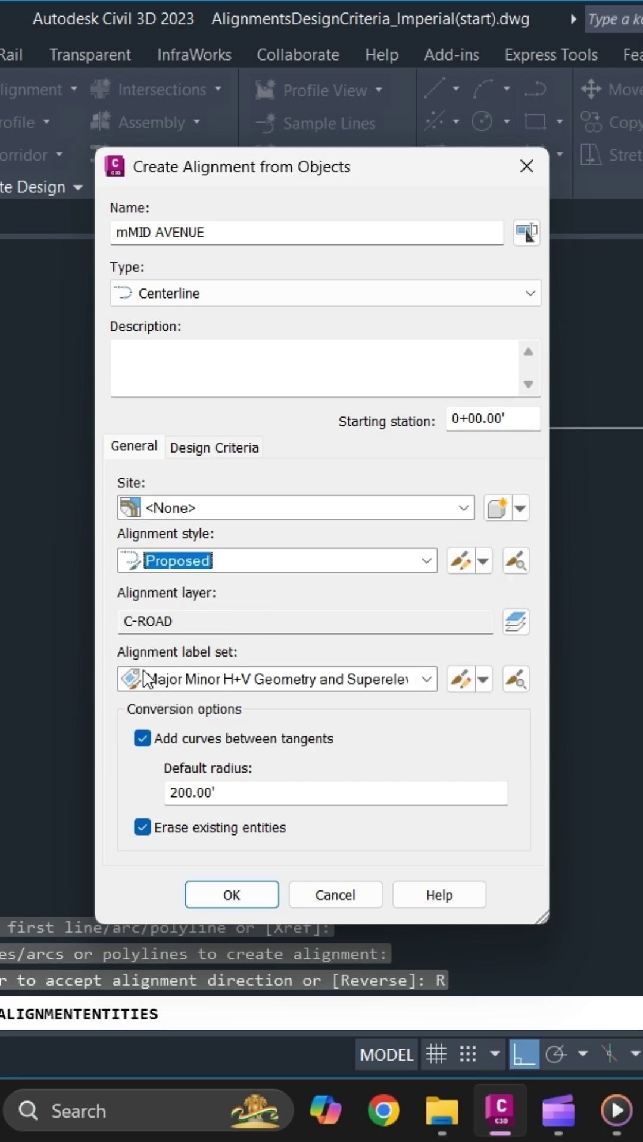
left_click(427, 680)
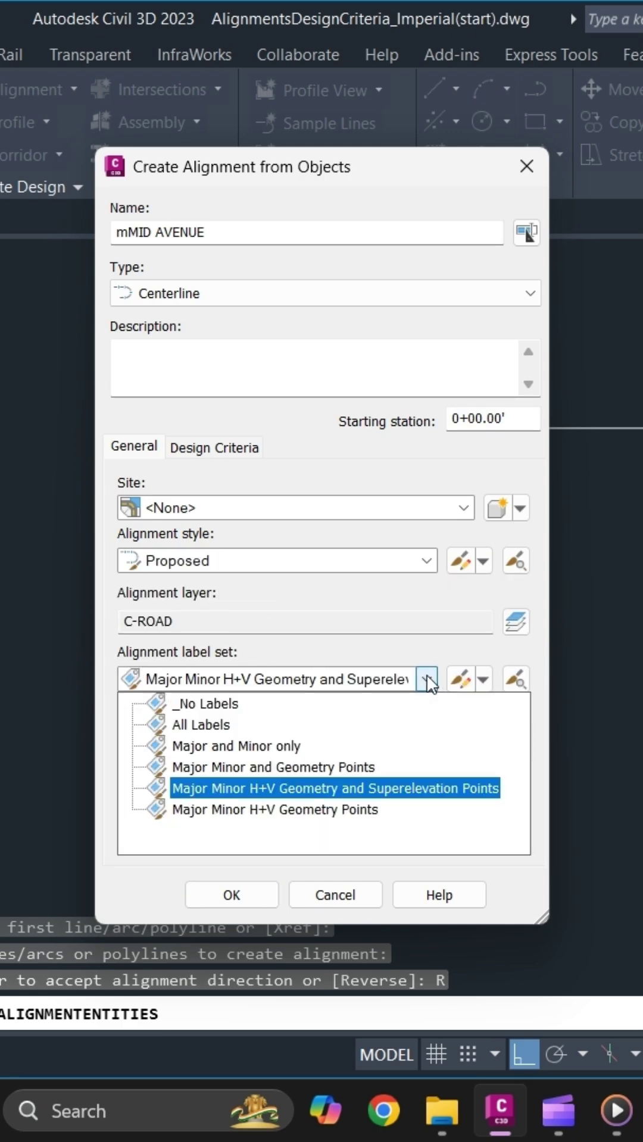
left_click(261, 751)
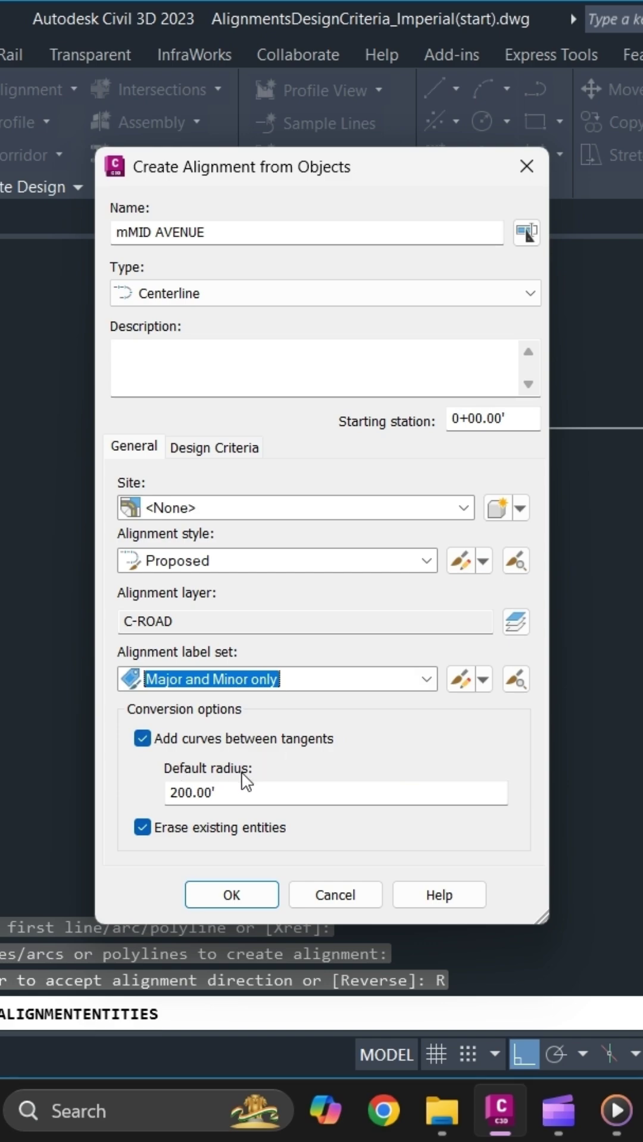
left_click_drag(233, 795, 50, 797)
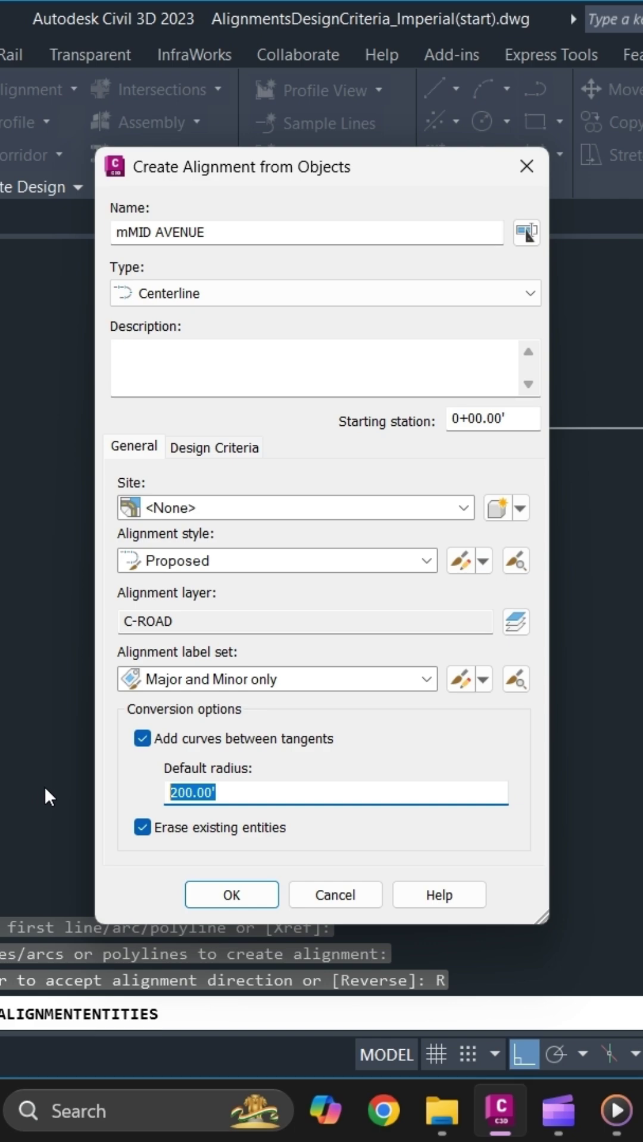
type("150")
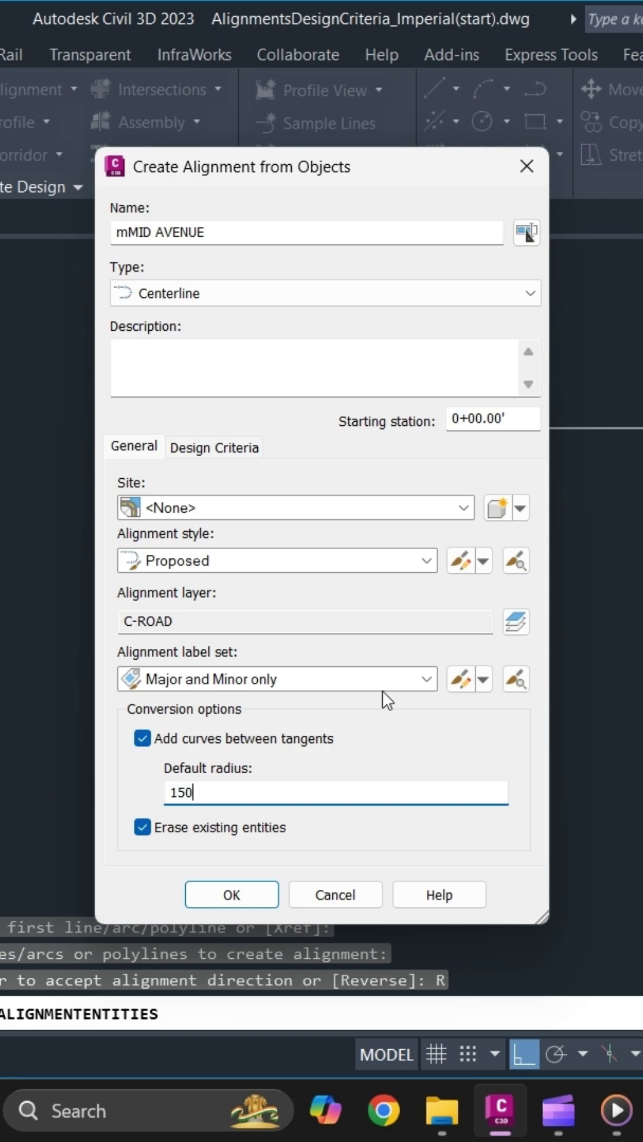
- Review the design criteria, then create the alignment from the General settings
left_click(213, 446)
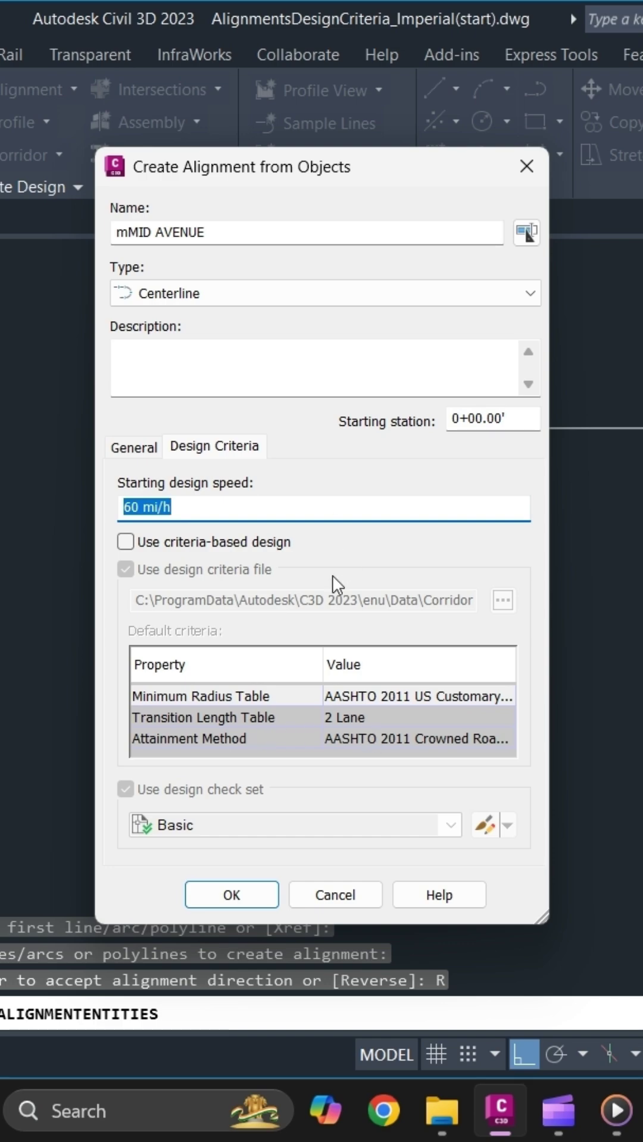
left_click(152, 451)
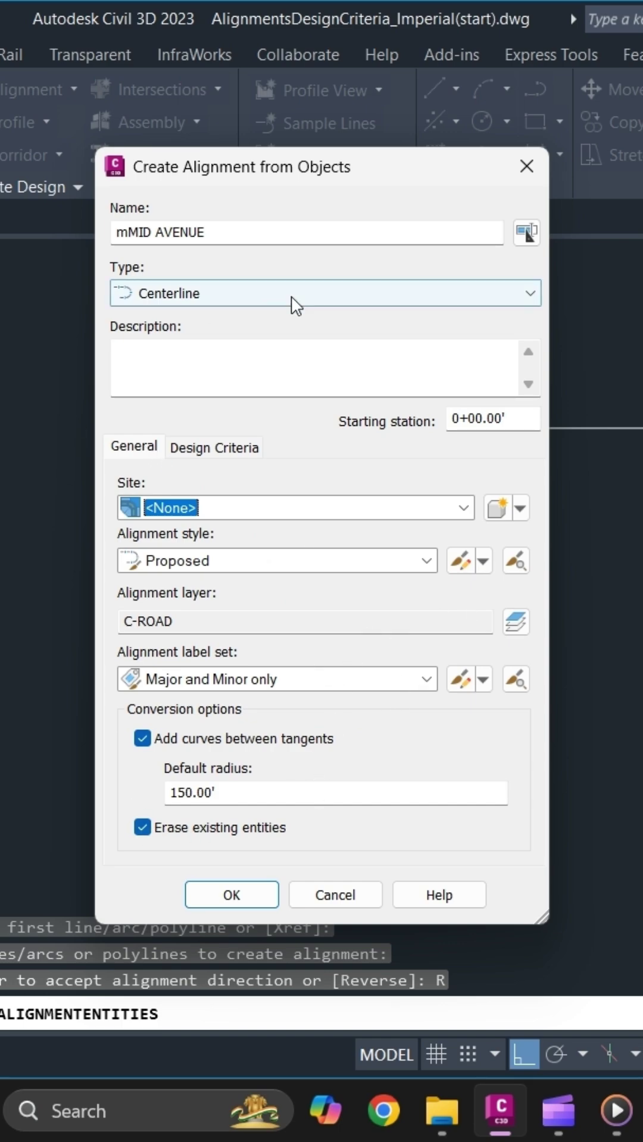
left_click(234, 892)
scroll(180, 833, "up", 3)
scroll(204, 719, "down", 3)
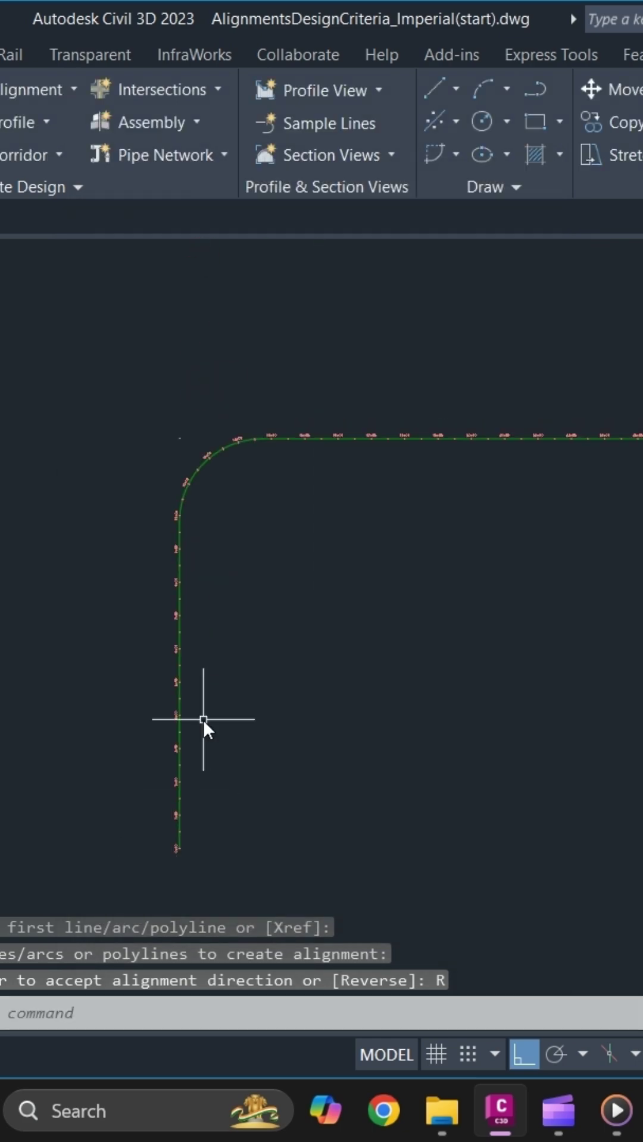
scroll(230, 426, "up", 3)
scroll(204, 523, "down", 3)
scroll(316, 443, "up", 3)
scroll(316, 442, "down", 2)
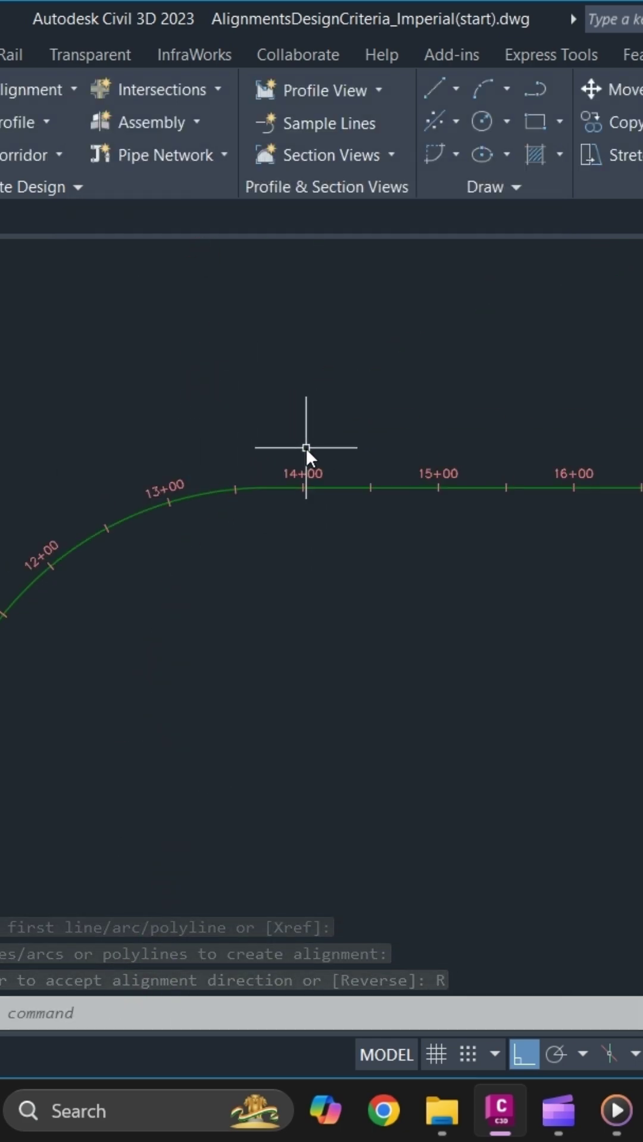